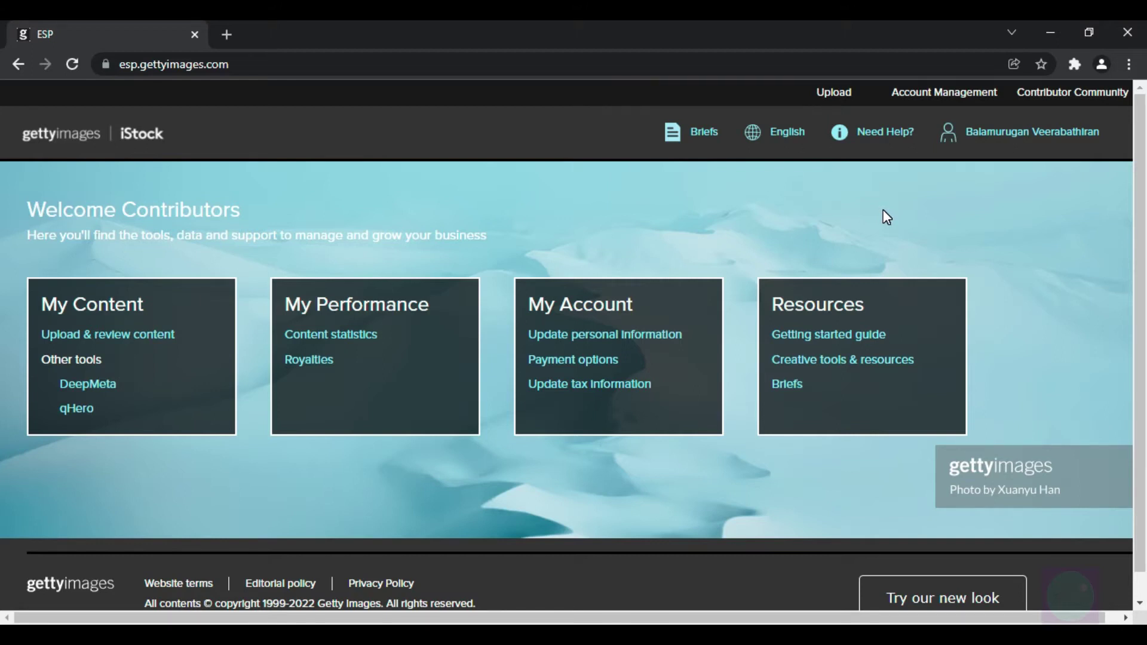
Go to the account's tax information update page and begin the tax interview
click(574, 398)
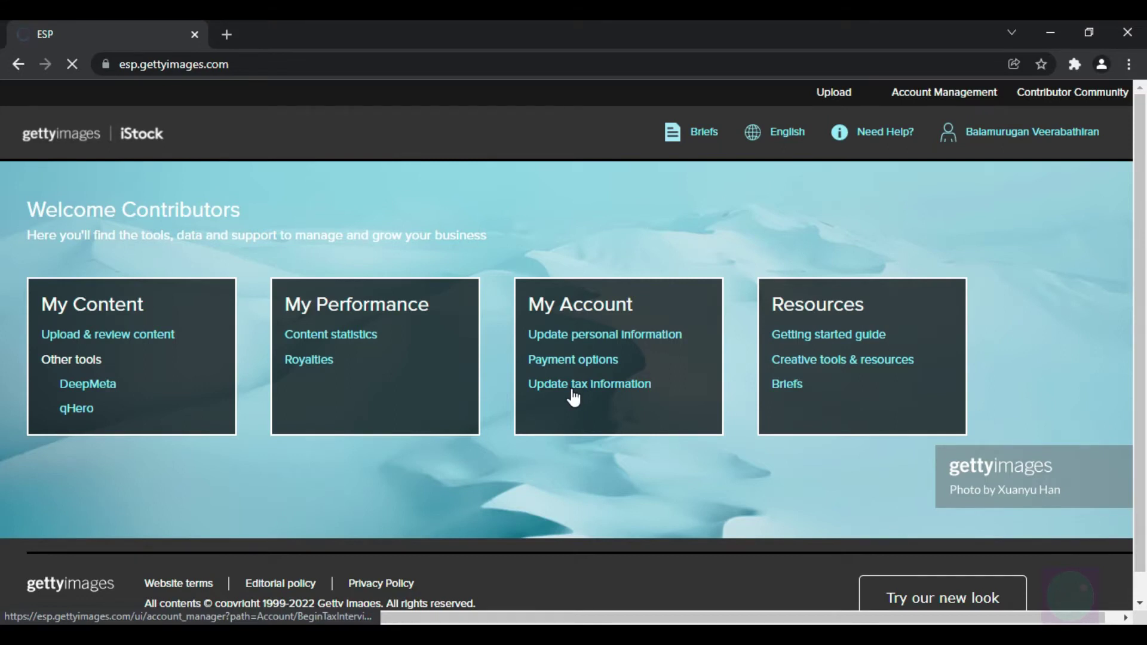
scroll(1, 257, down, 5)
scroll(1, 263, up, 5)
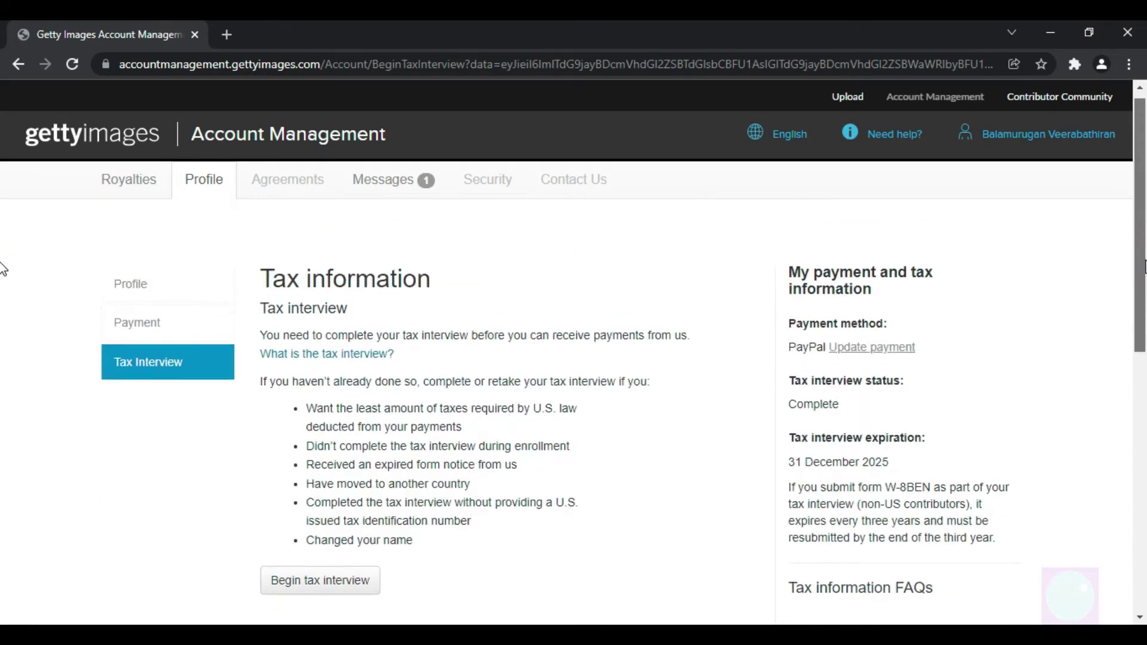
scroll(2, 269, down, 3)
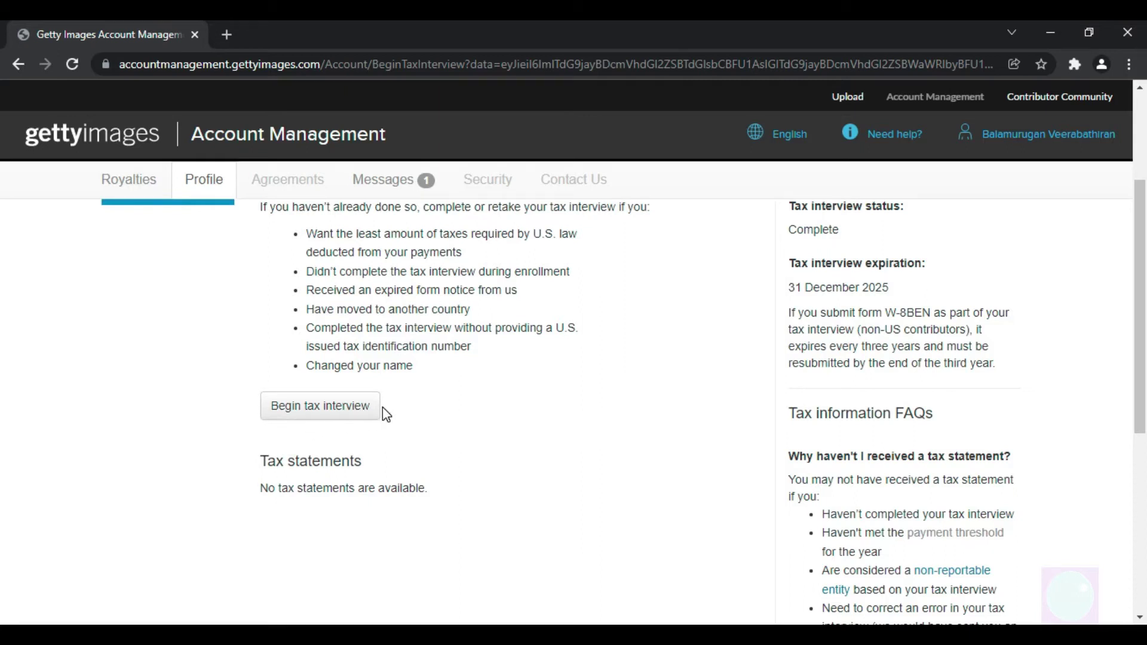
click(355, 413)
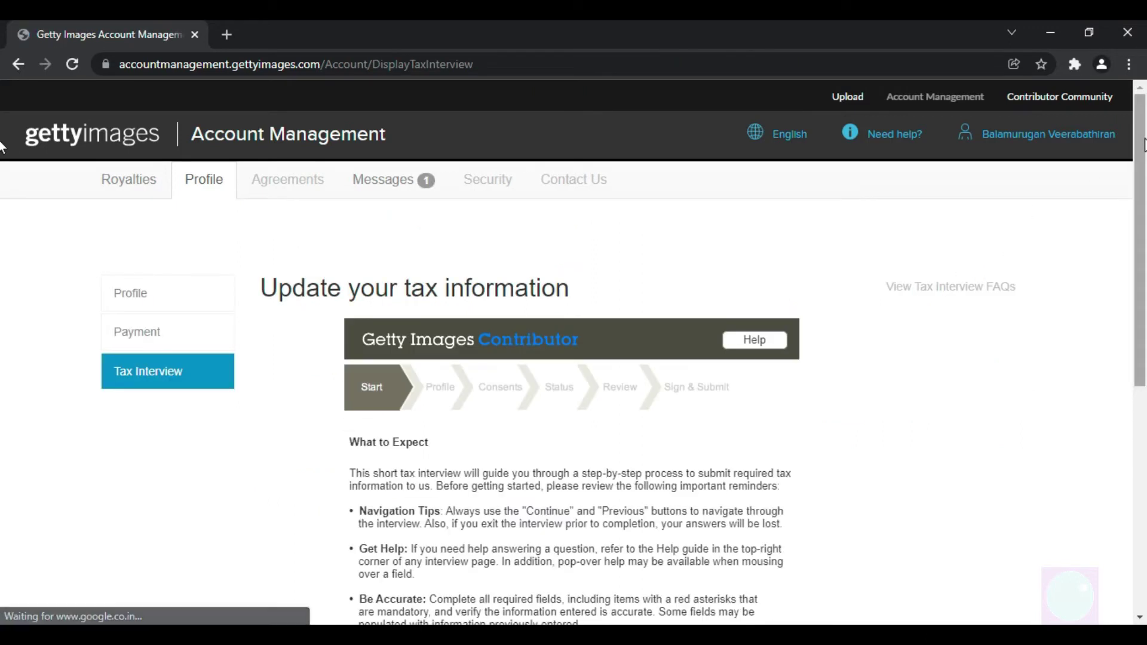
Read through the interview's What to Expect reminders and continue to the profile questions
scroll(3, 227, down, 3)
scroll(3, 227, down, 2)
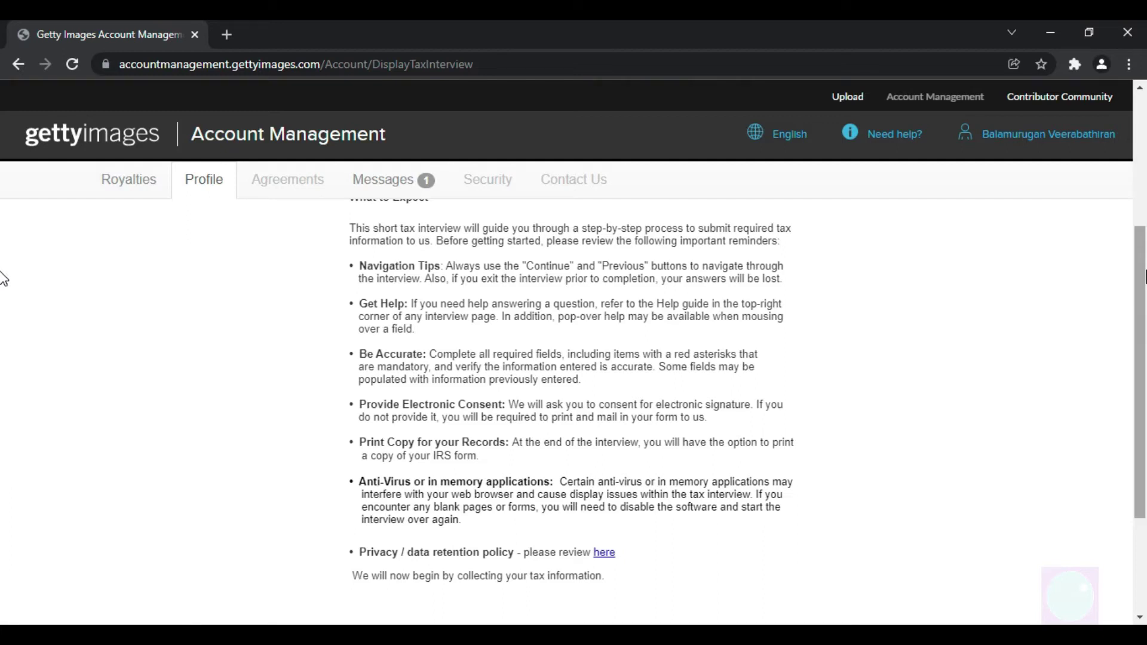
scroll(6, 298, down, 2)
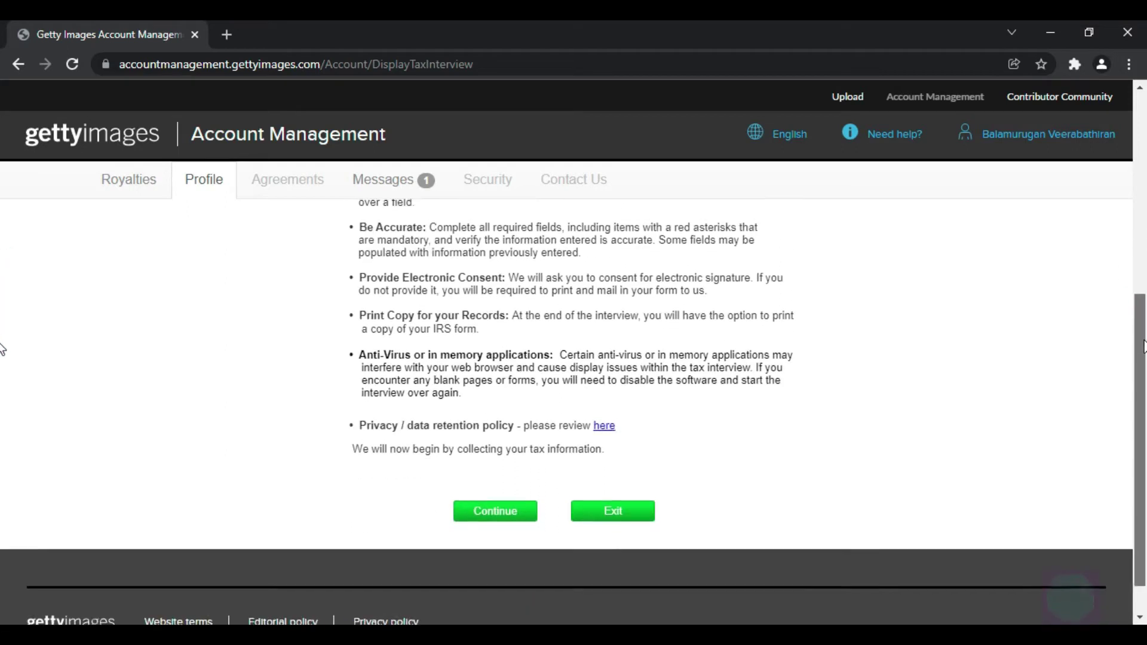
click(485, 521)
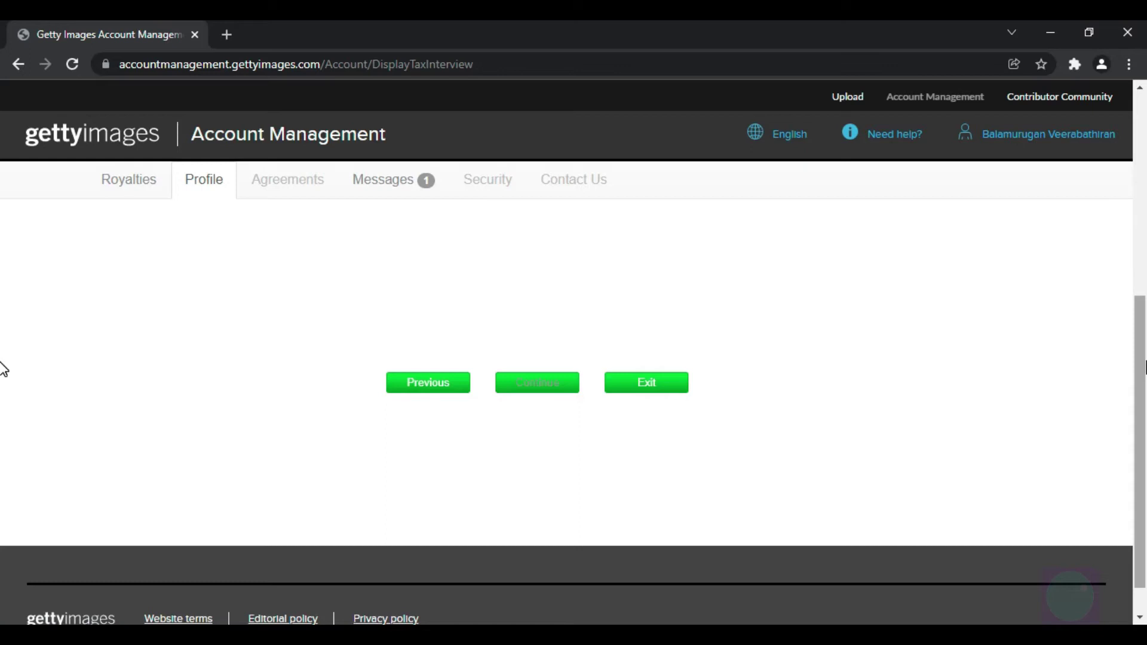
Choose Individual as the registration type in the Individual or business question
scroll(3, 329, up, 2)
scroll(3, 269, up, 3)
scroll(3, 239, down, 1)
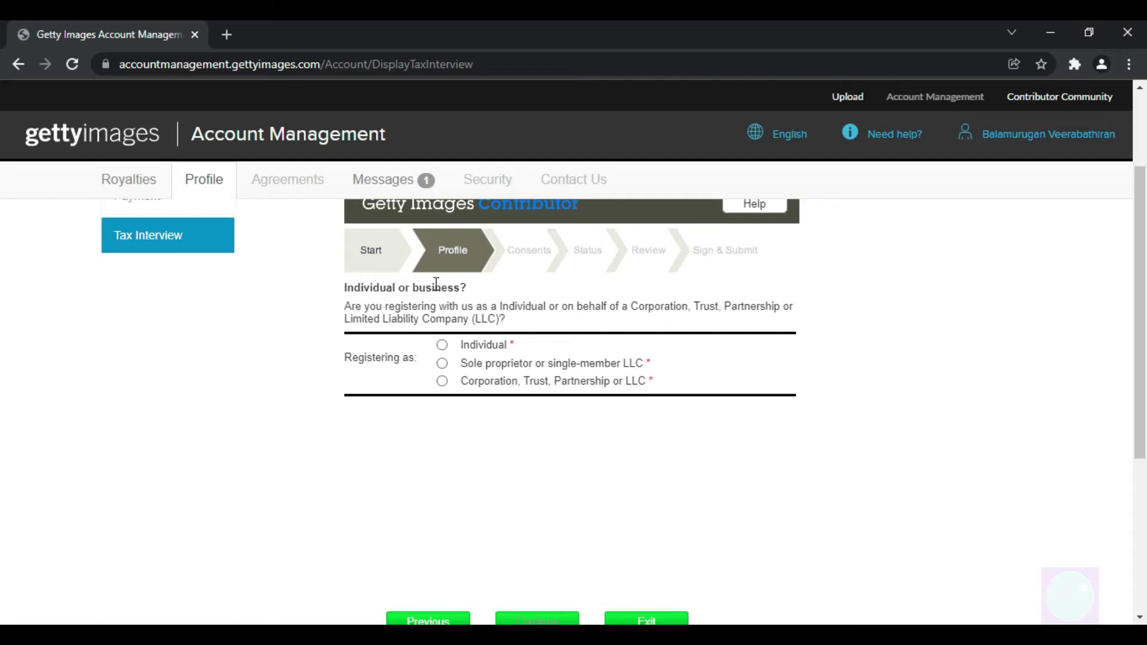
click(441, 344)
Consent to the tax data collection, complete the identity details with date of birth and India as country of citizenship, and continue
scroll(979, 366, down, 2)
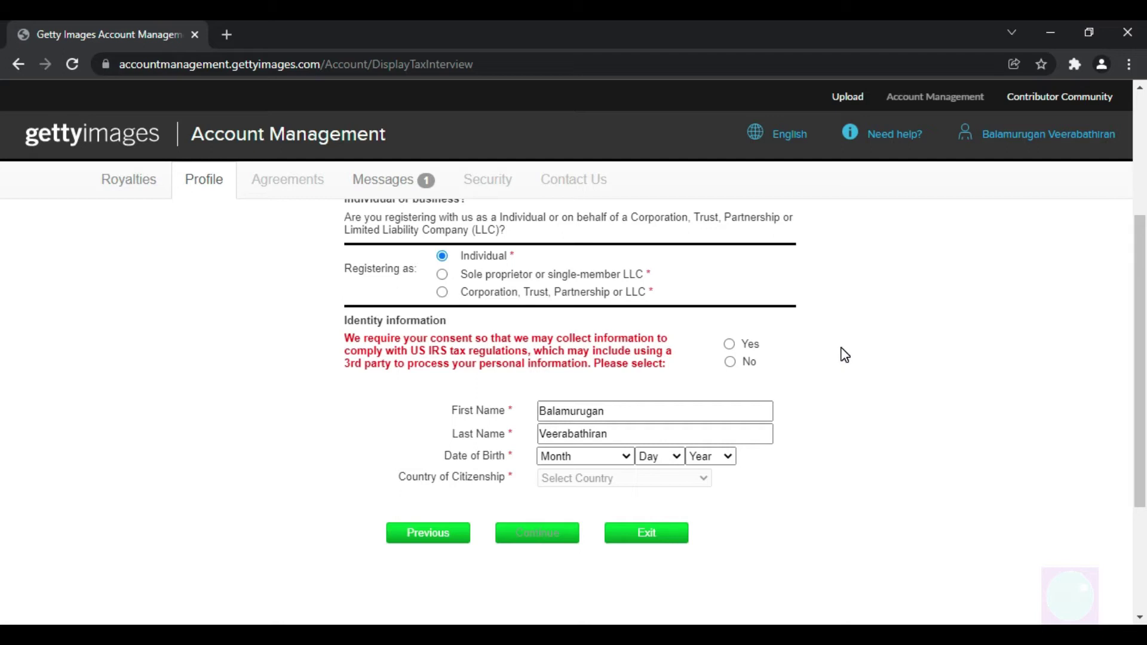
click(730, 345)
click(614, 456)
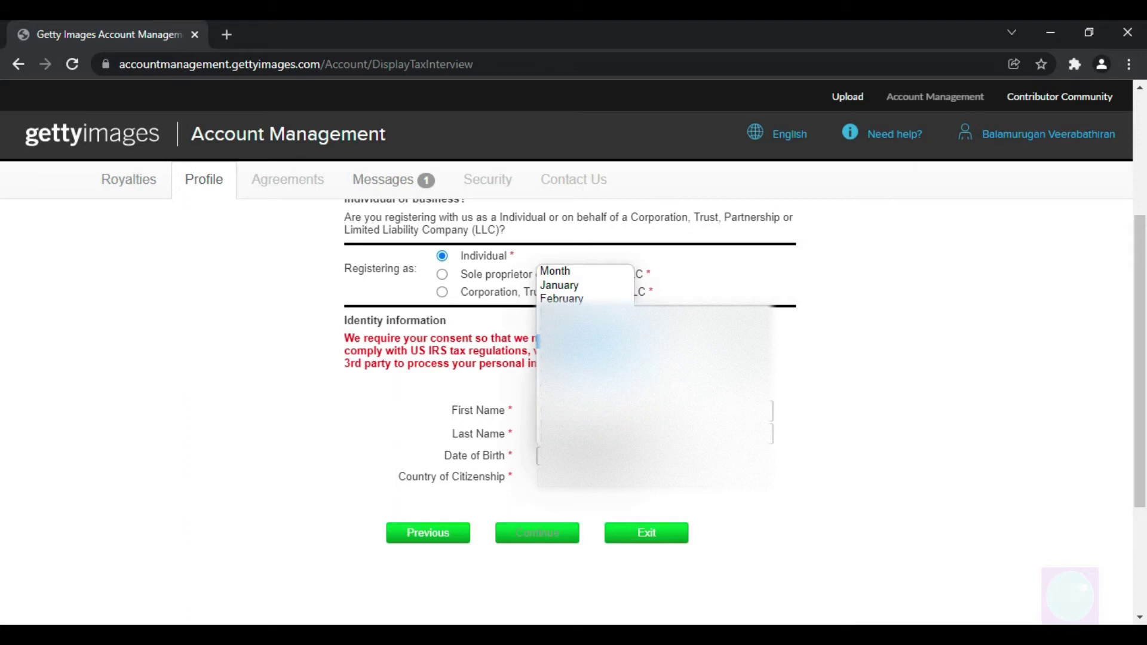
click(615, 485)
click(616, 485)
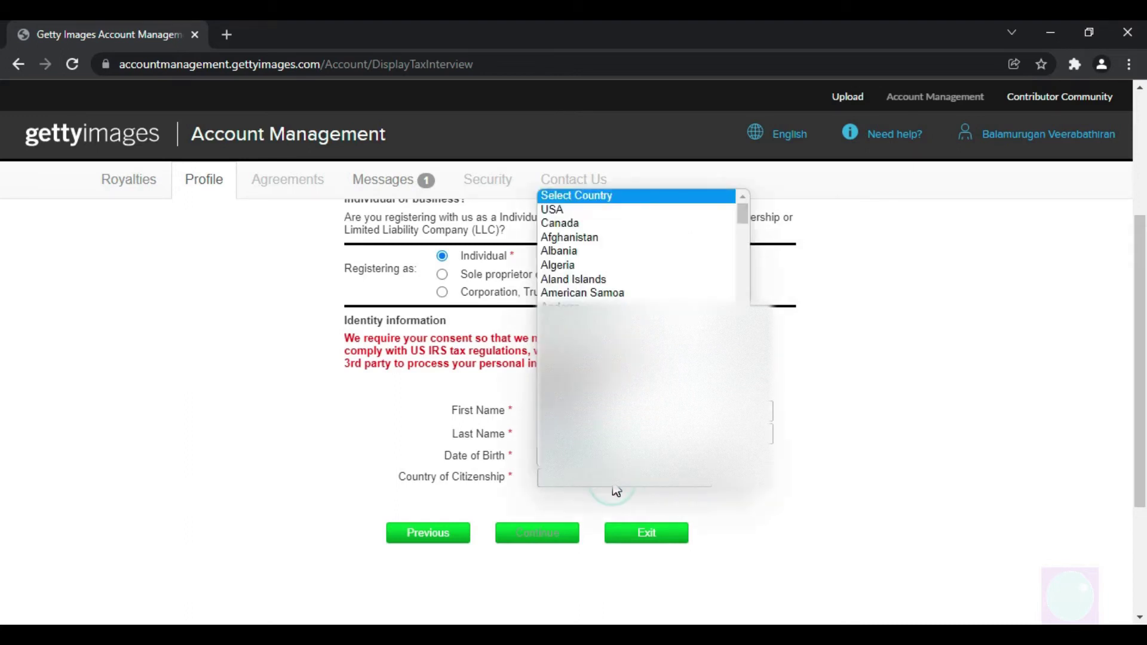
scroll(616, 490, down, 20)
scroll(615, 490, down, 1)
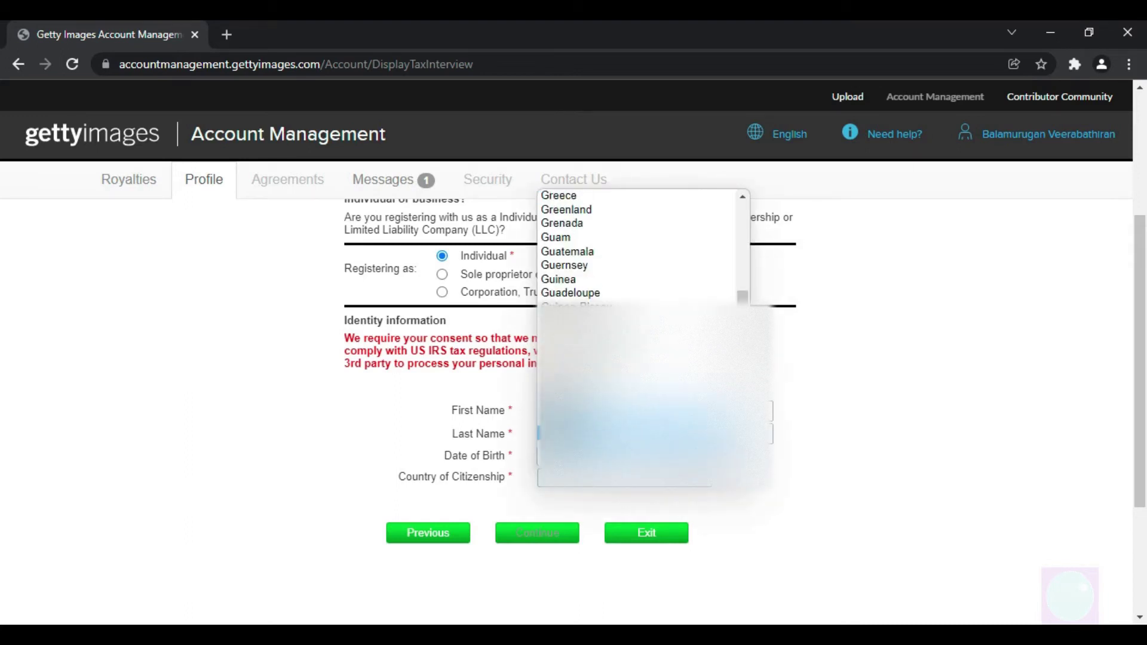
click(616, 487)
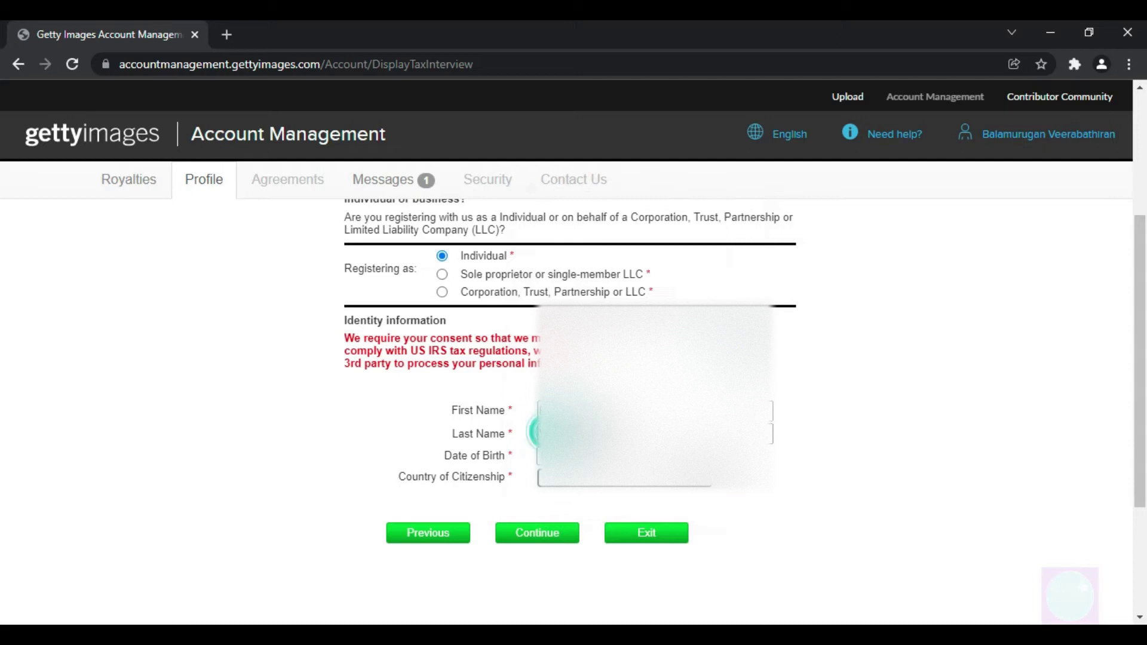
click(533, 542)
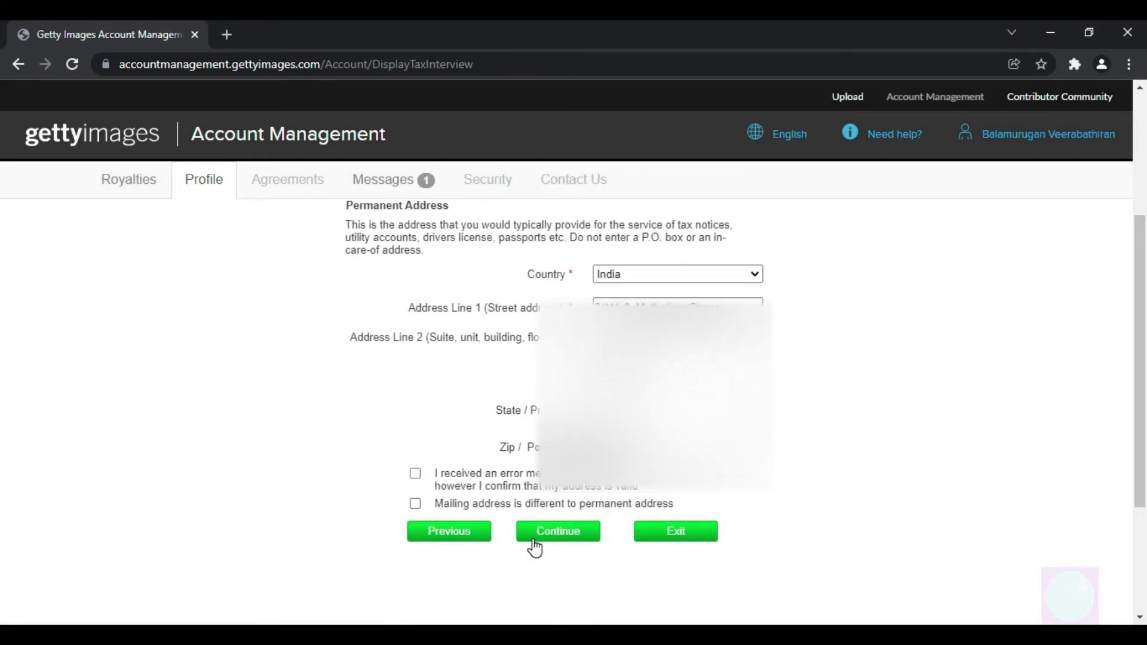
Submit the permanent address, confirming that it is valid despite the address error message, and continue to the consents
scroll(3, 321, up, 2)
scroll(3, 321, down, 1)
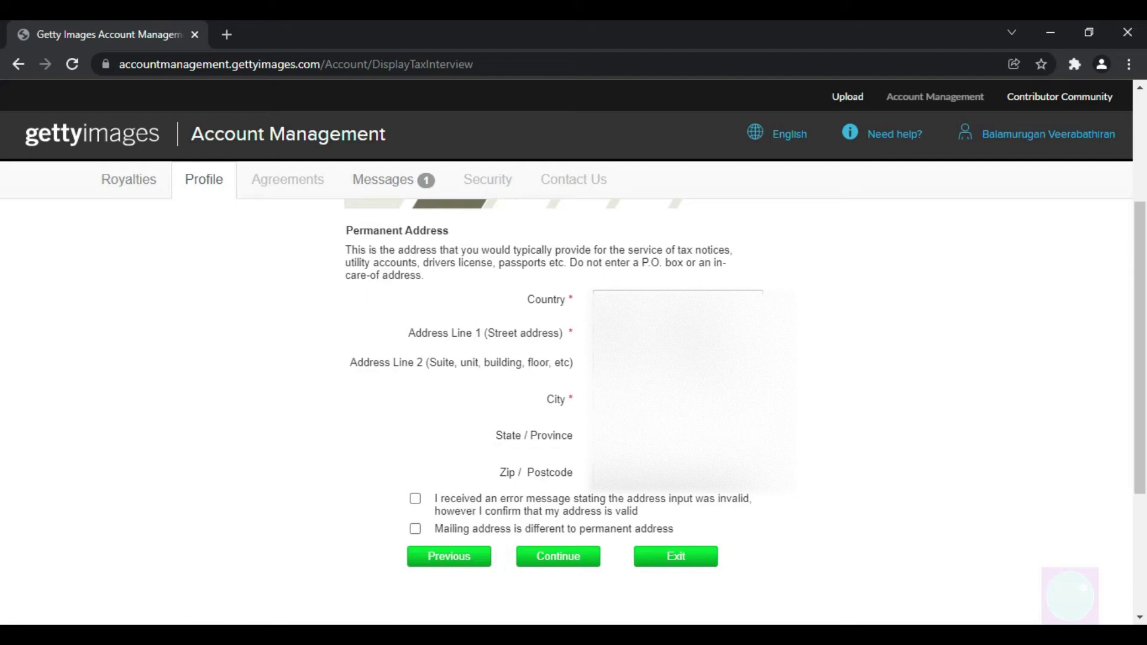
click(546, 568)
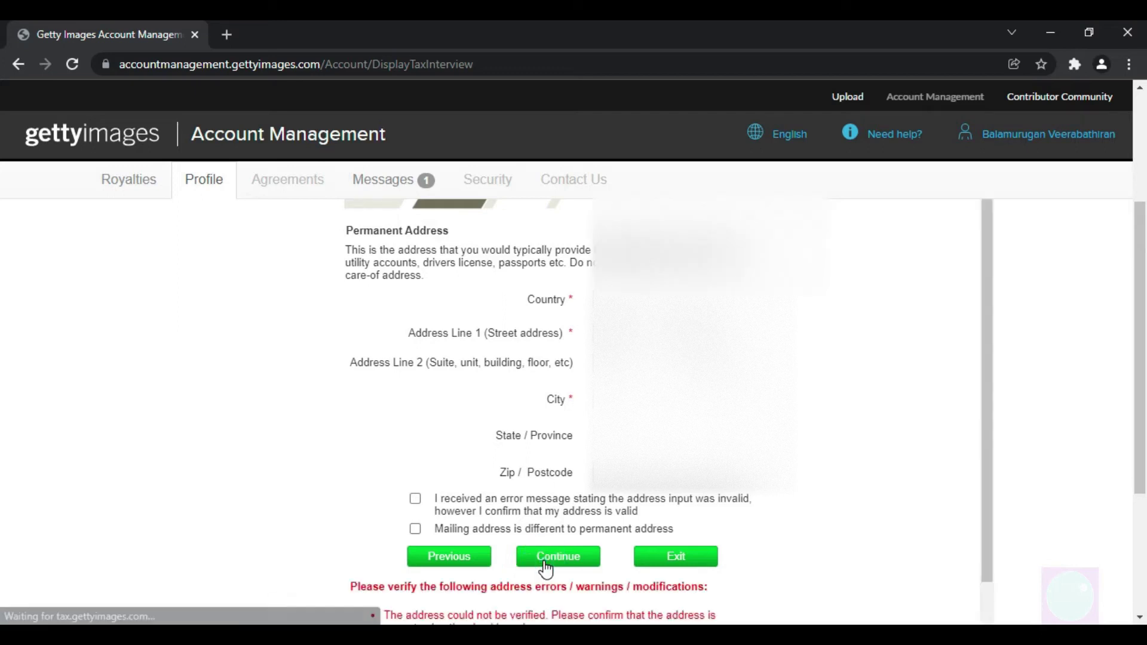
drag(986, 429, 975, 501)
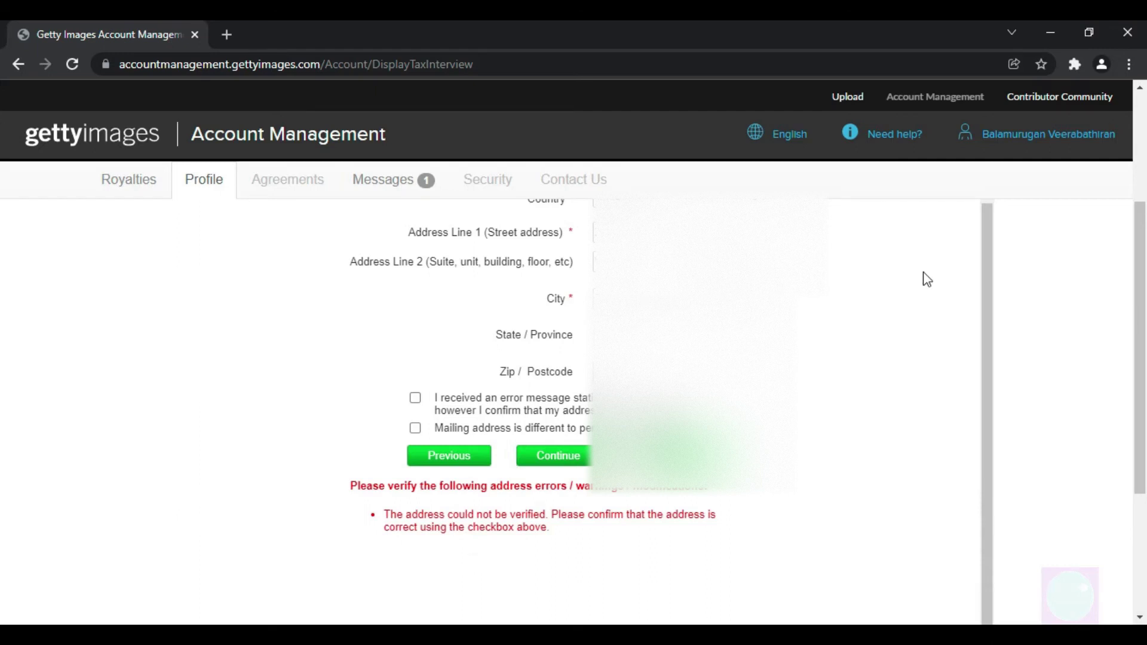
scroll(574, 358, up, 1)
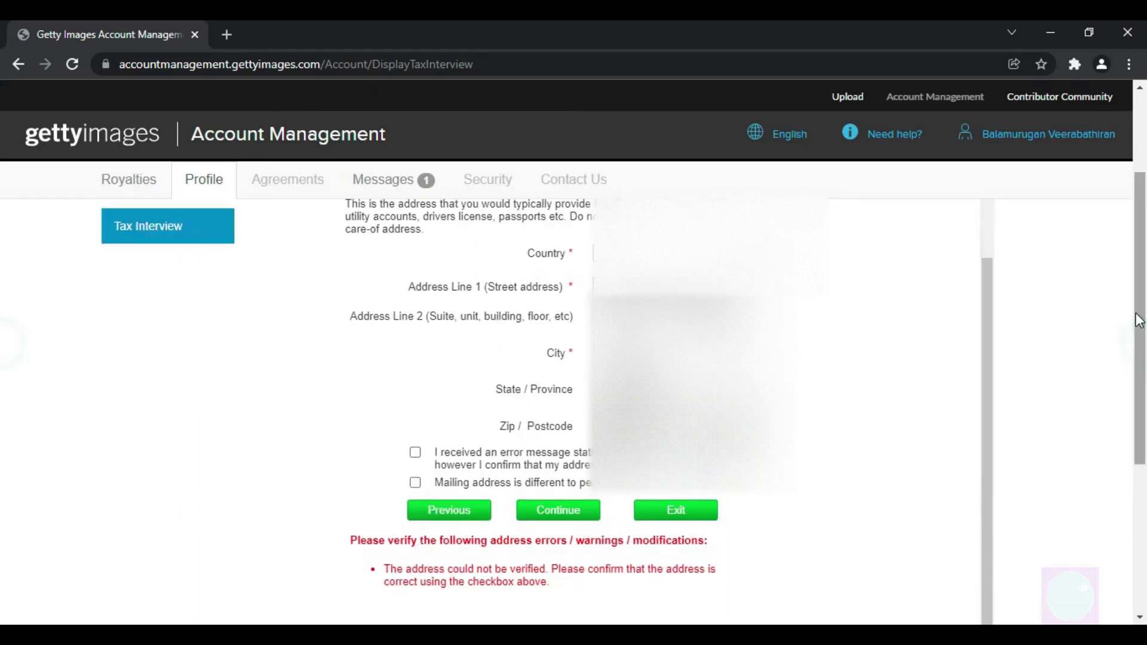
click(416, 455)
click(574, 517)
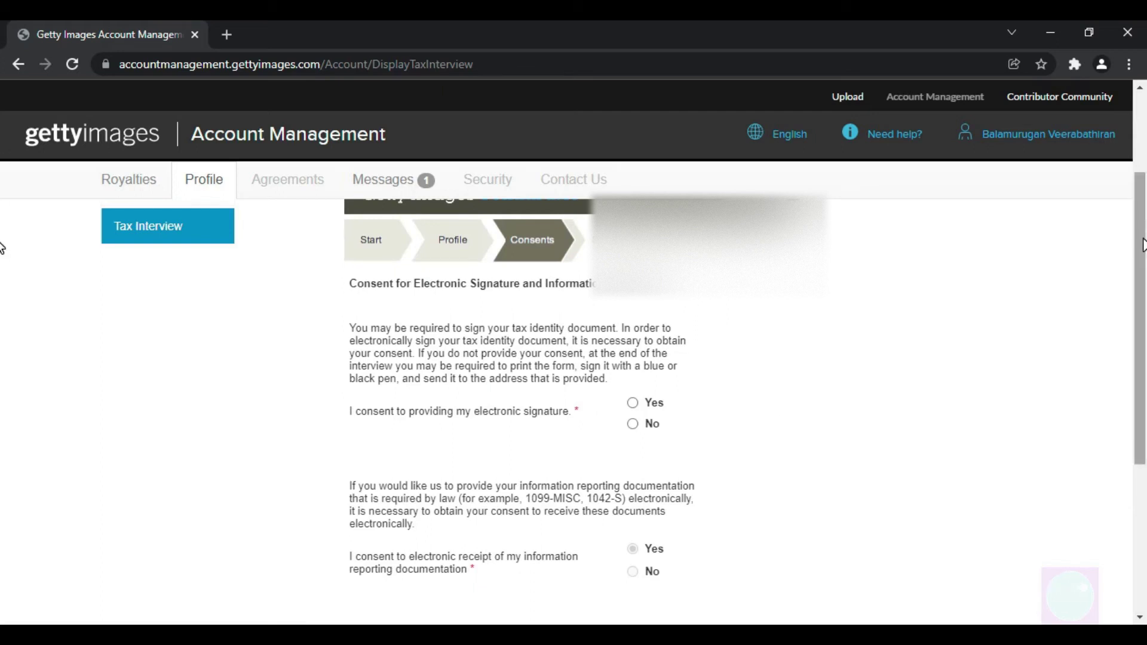
Consent to providing an electronic signature, keep electronic receipt of reporting documents set to Yes, and continue
scroll(3, 239, down, 1)
scroll(2, 263, up, 1)
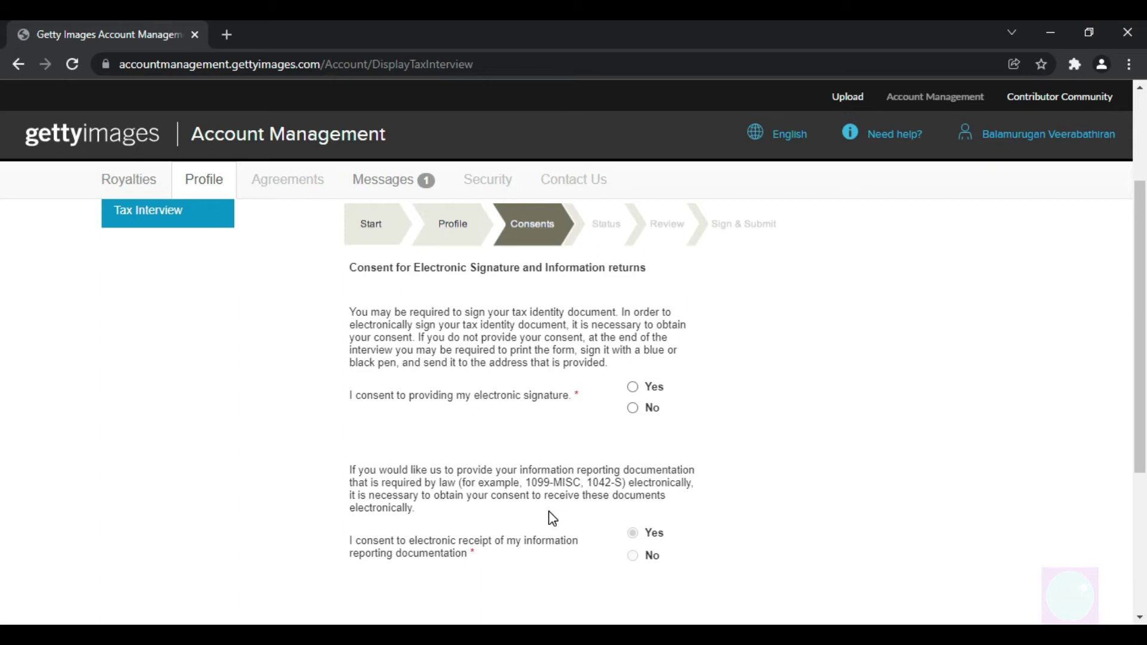
click(632, 387)
scroll(3, 311, down, 3)
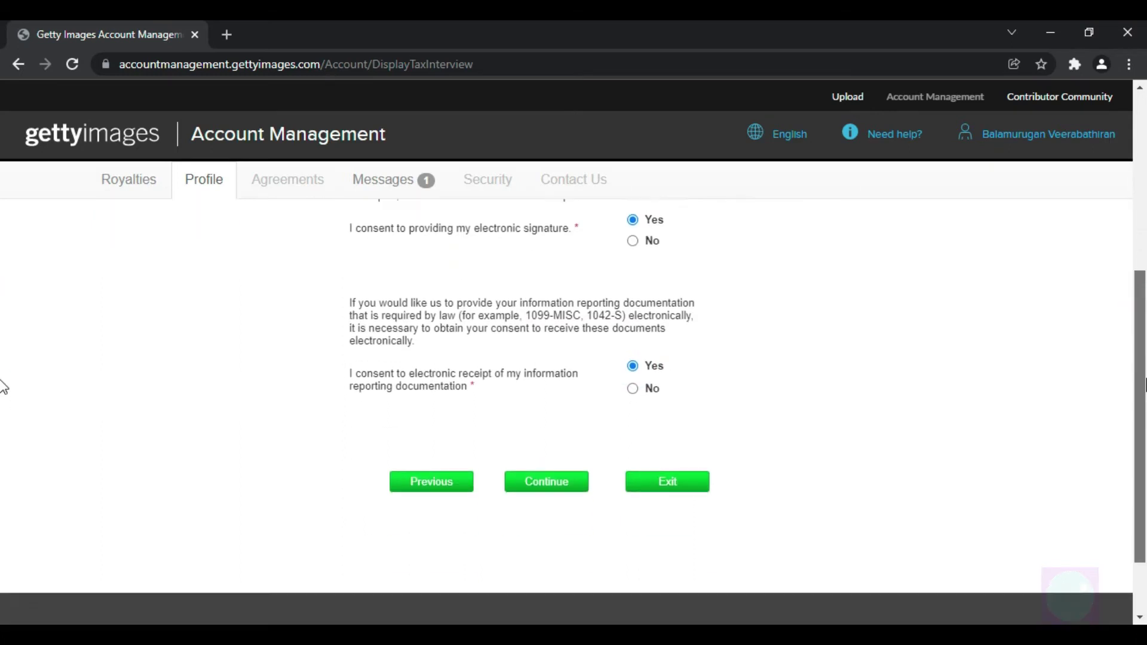
scroll(3, 382, up, 1)
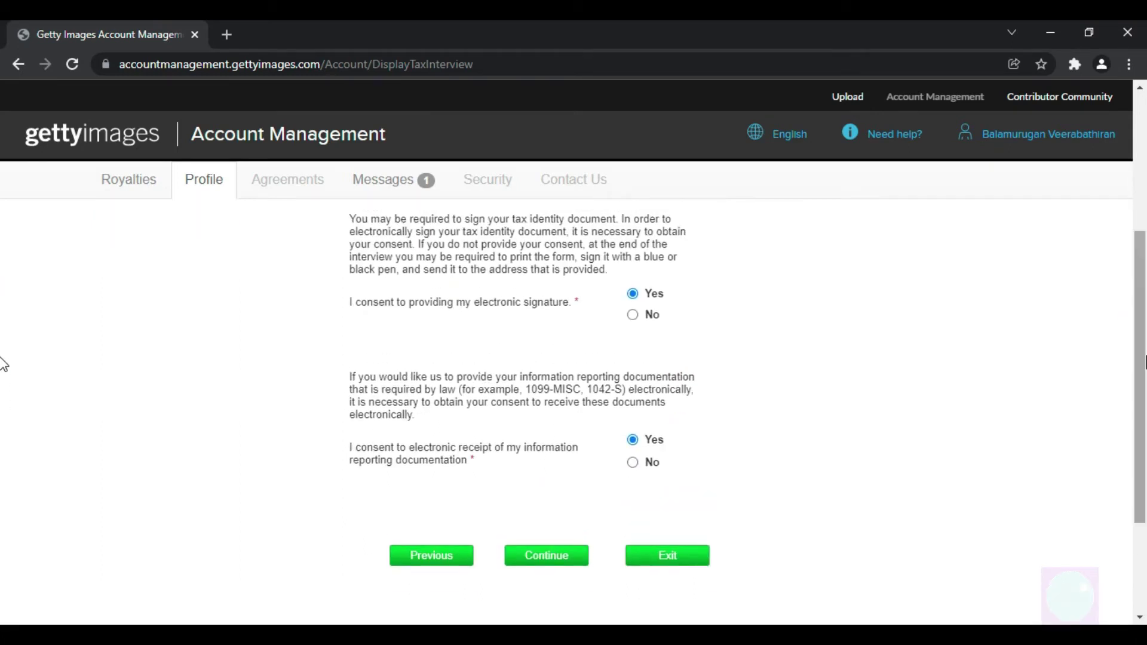
click(545, 557)
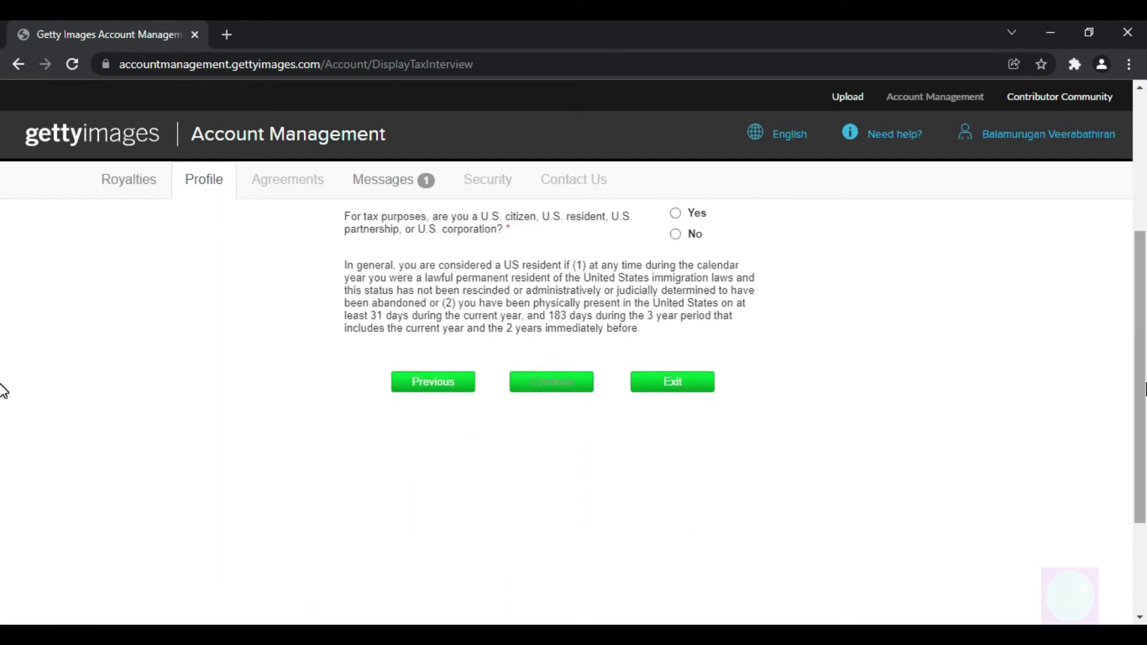
Answer No to being a U.S. person for tax purposes and accept Individual as the type of beneficial owner
scroll(1, 358, up, 3)
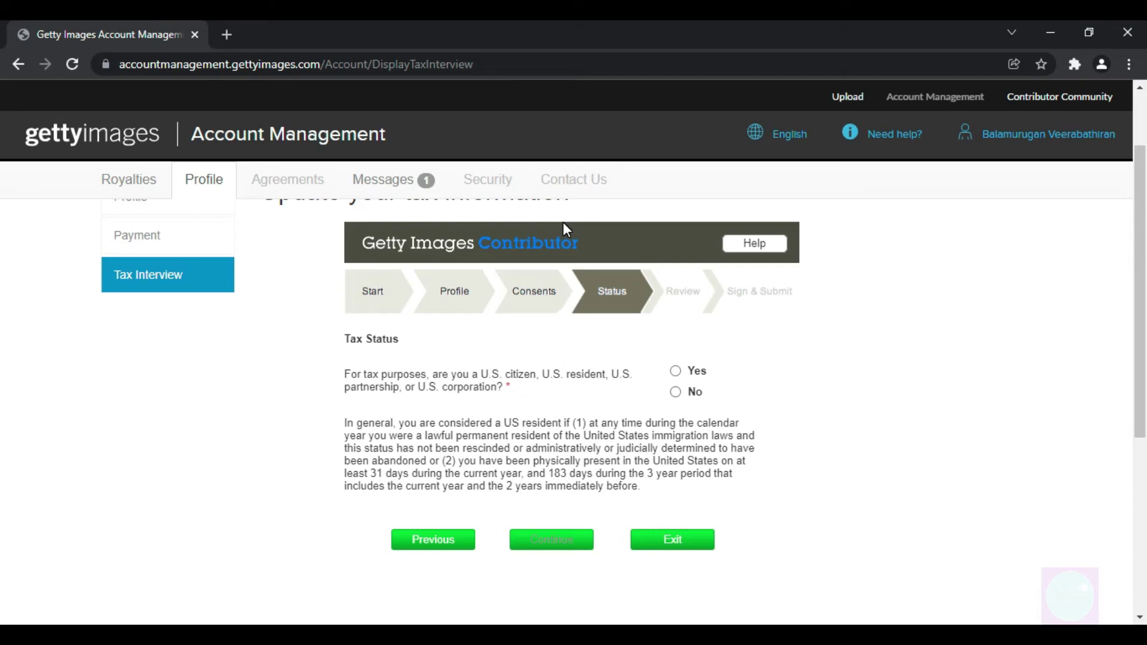
click(675, 392)
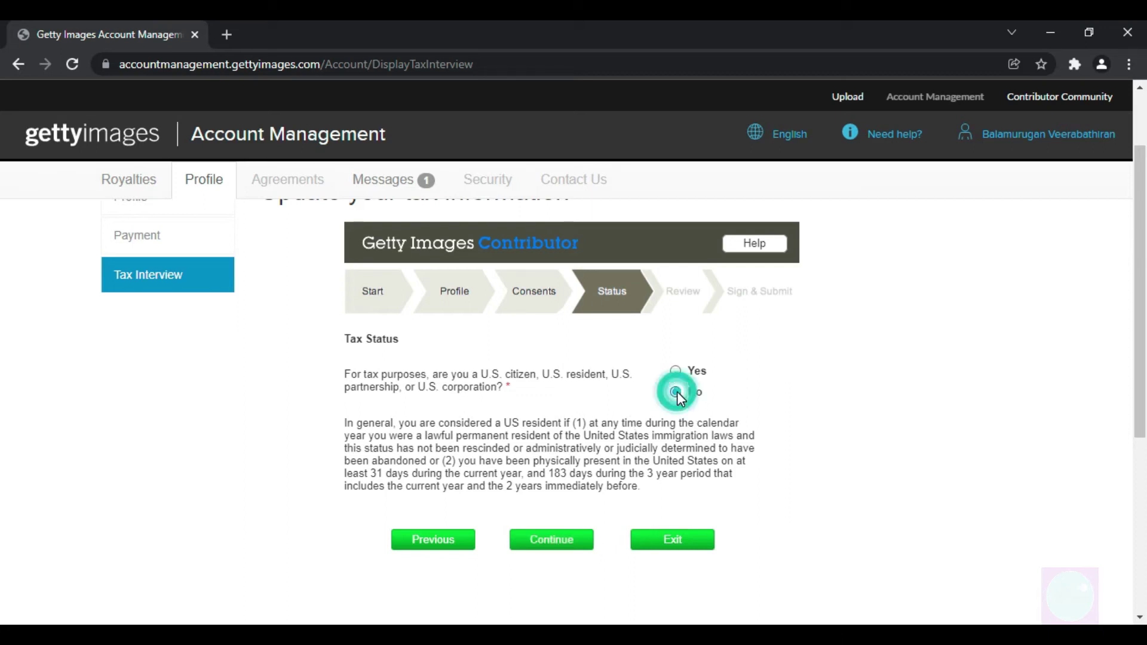
click(568, 549)
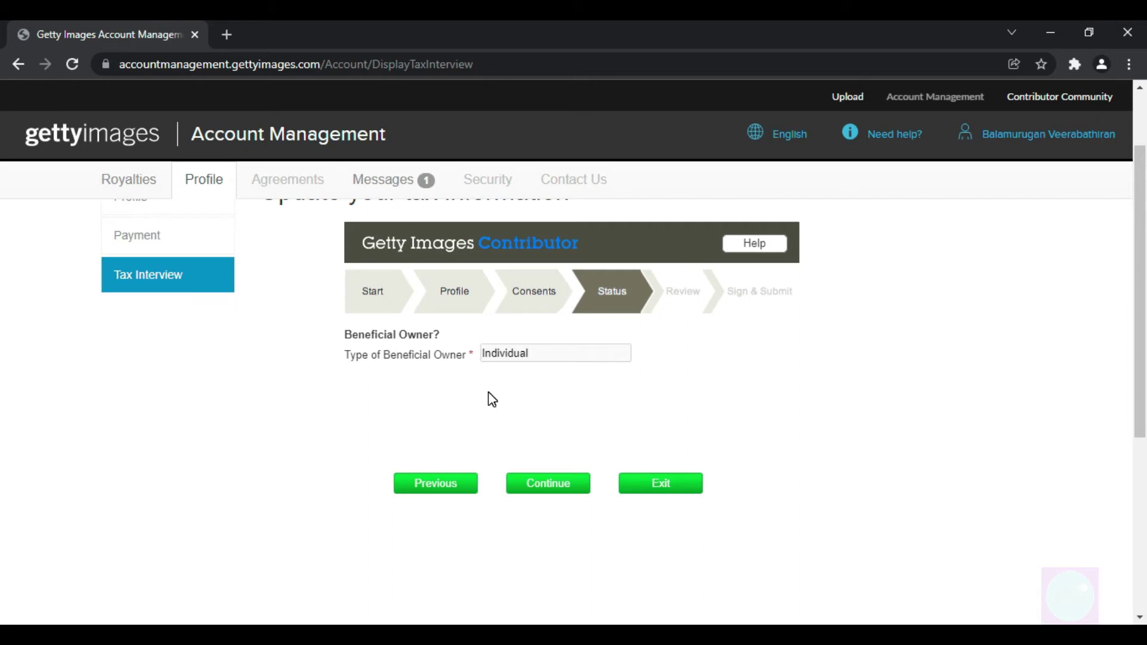
click(548, 490)
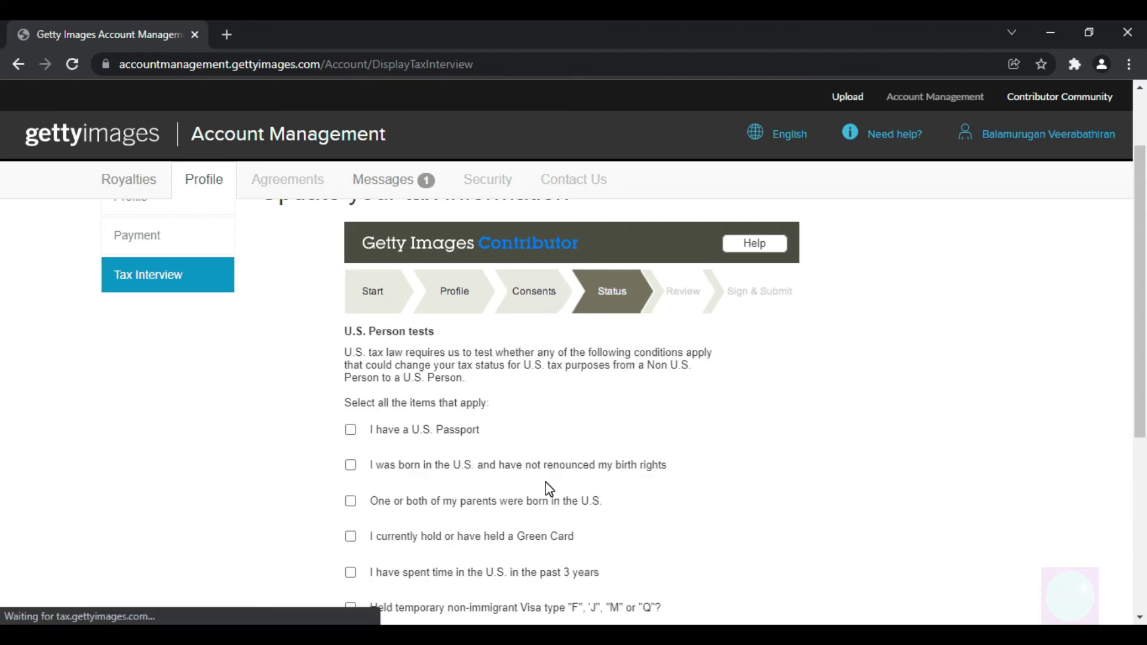
Declare that none of the U.S. person tests apply and keep India as the resident country for treaty benefits
scroll(3, 299, down, 2)
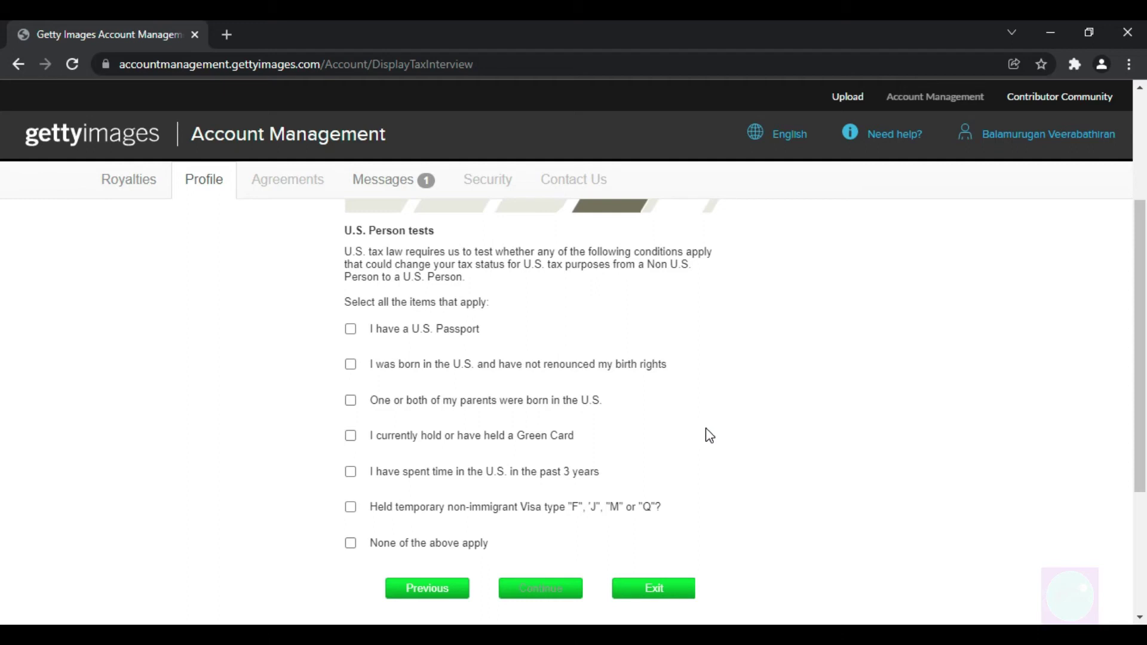
click(352, 548)
click(547, 593)
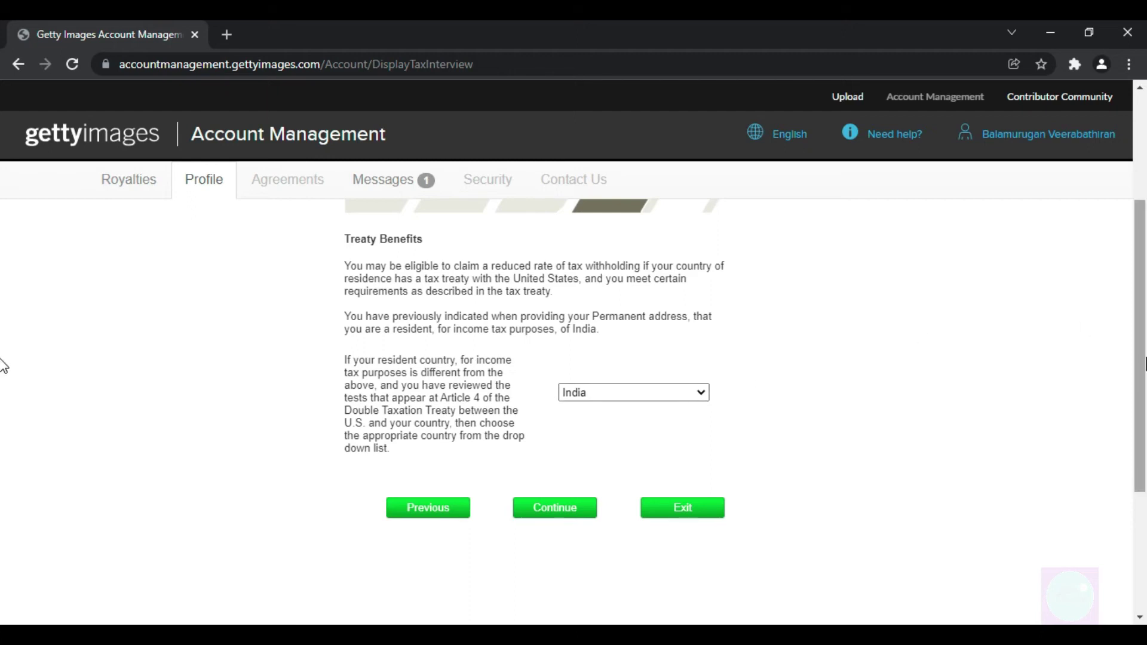
scroll(3, 358, up, 1)
click(549, 564)
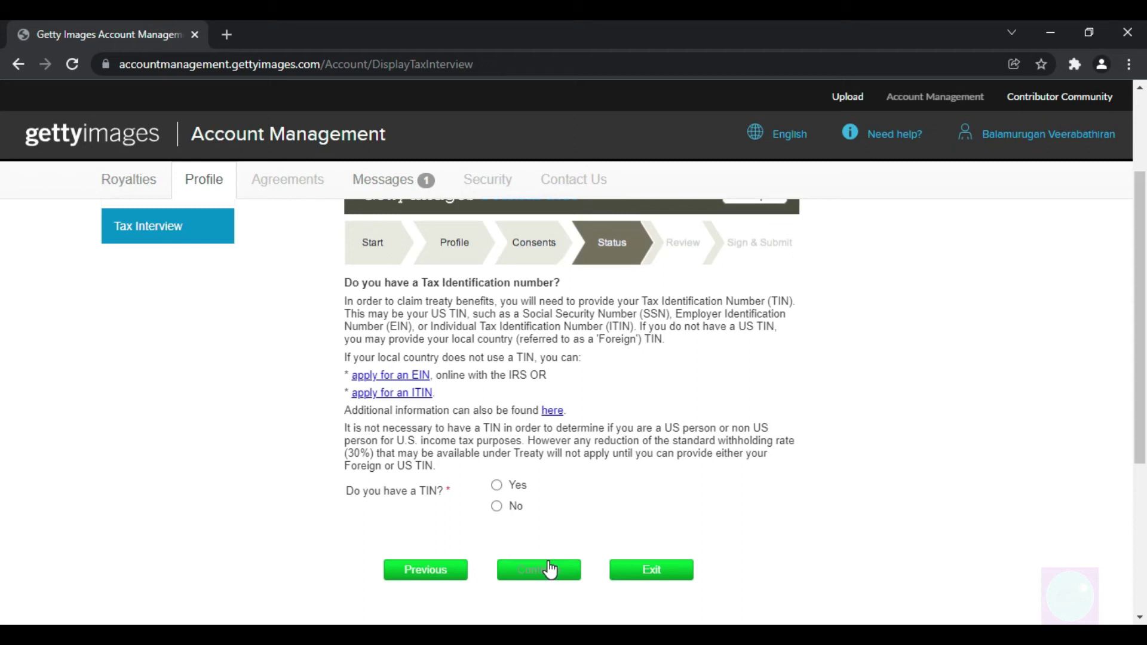
Answer No to having a TIN and No to operating a business in the United States, continuing to the form review
click(497, 506)
click(539, 572)
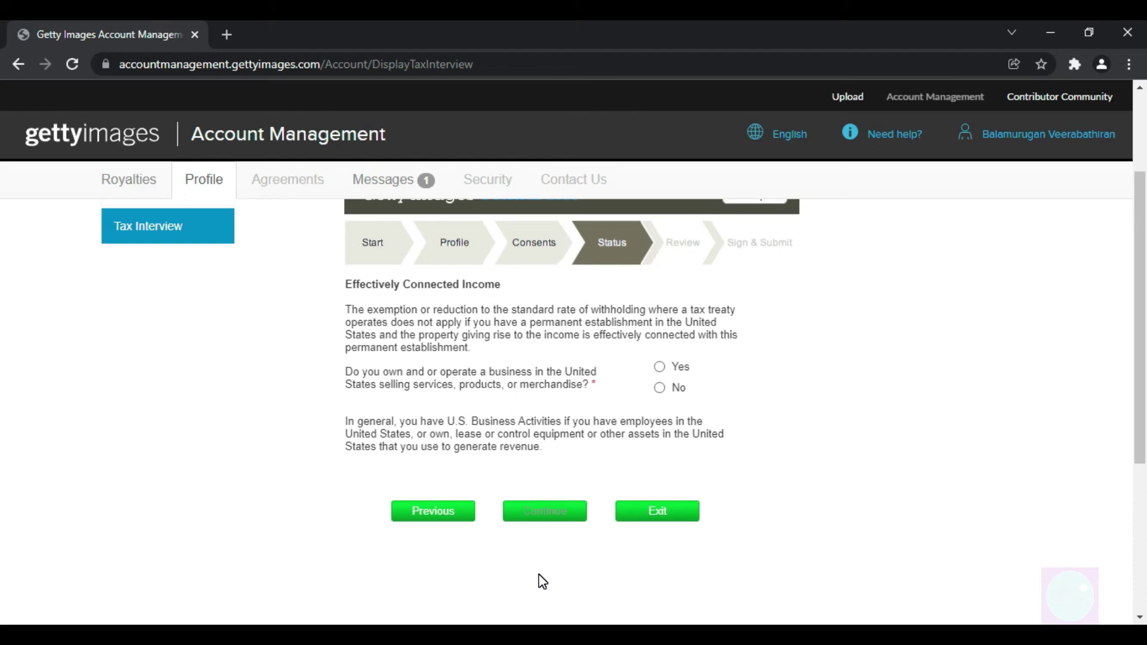
click(660, 388)
click(545, 512)
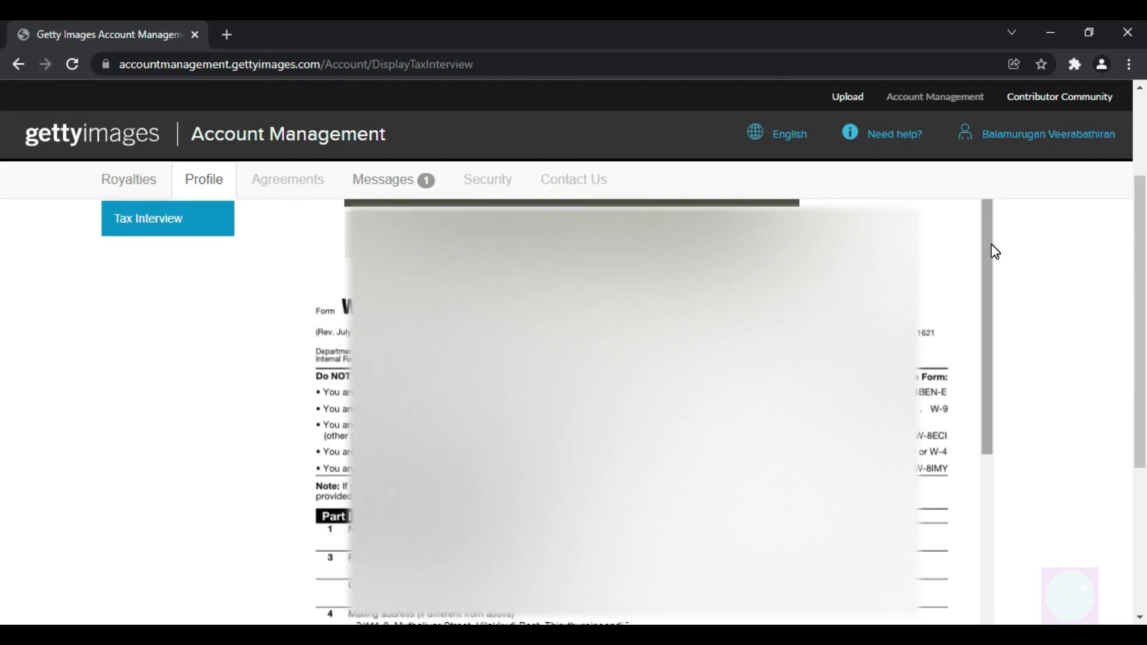
Review the completed W-8BEN form, including the beneficial owner's name in Part I, and continue to the certification
mouse_move(985, 232)
mouse_down()
mouse_move(988, 392)
mouse_move(984, 332)
mouse_move(969, 448)
mouse_move(983, 512)
mouse_up()
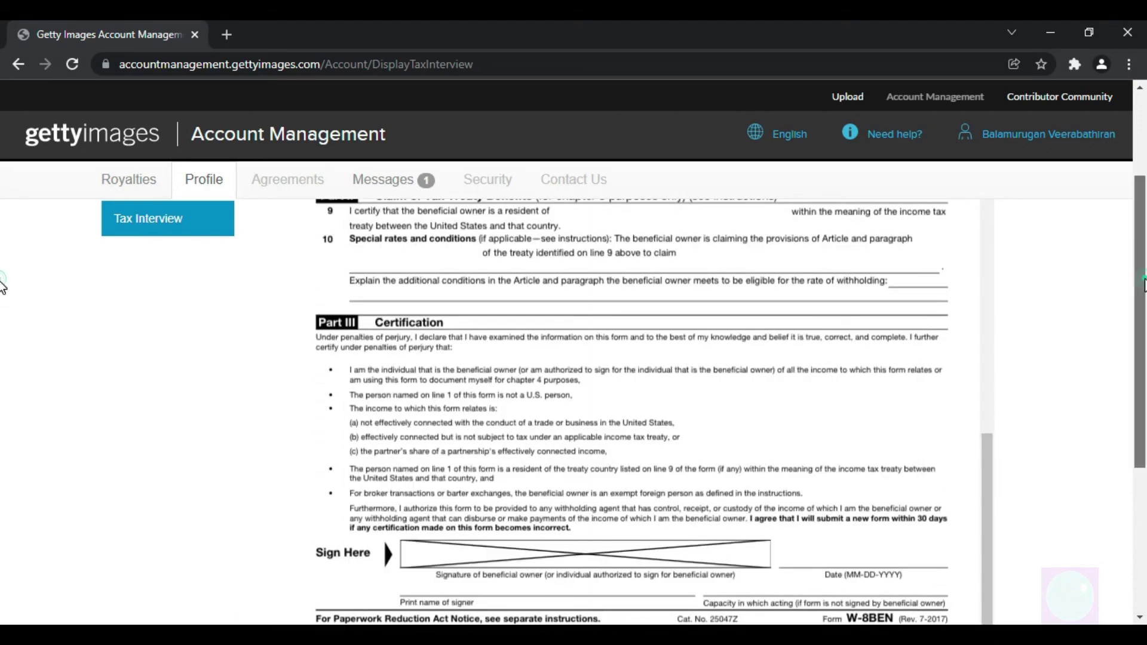
scroll(3, 335, down, 5)
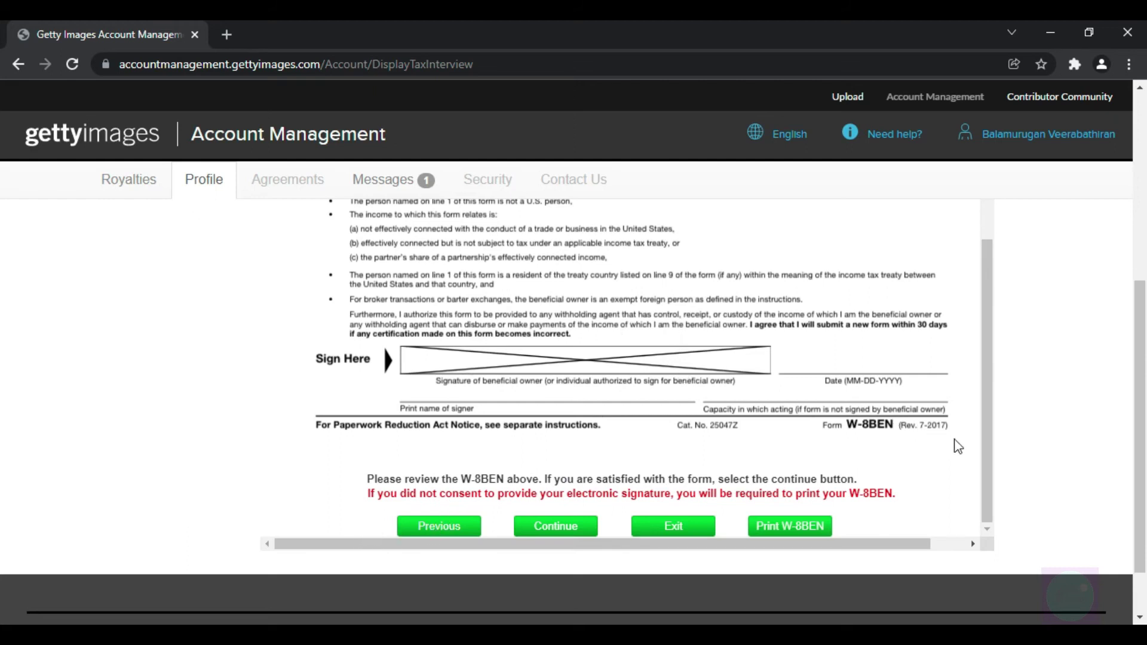
drag(984, 446, 998, 486)
drag(983, 498, 980, 218)
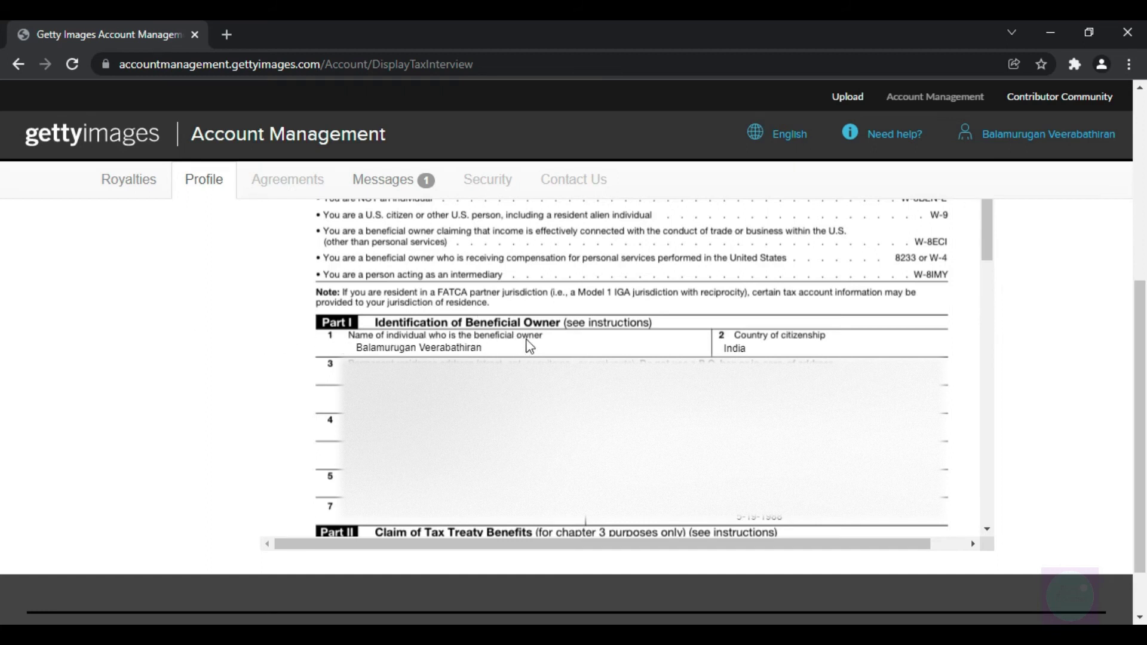
drag(502, 348, 357, 348)
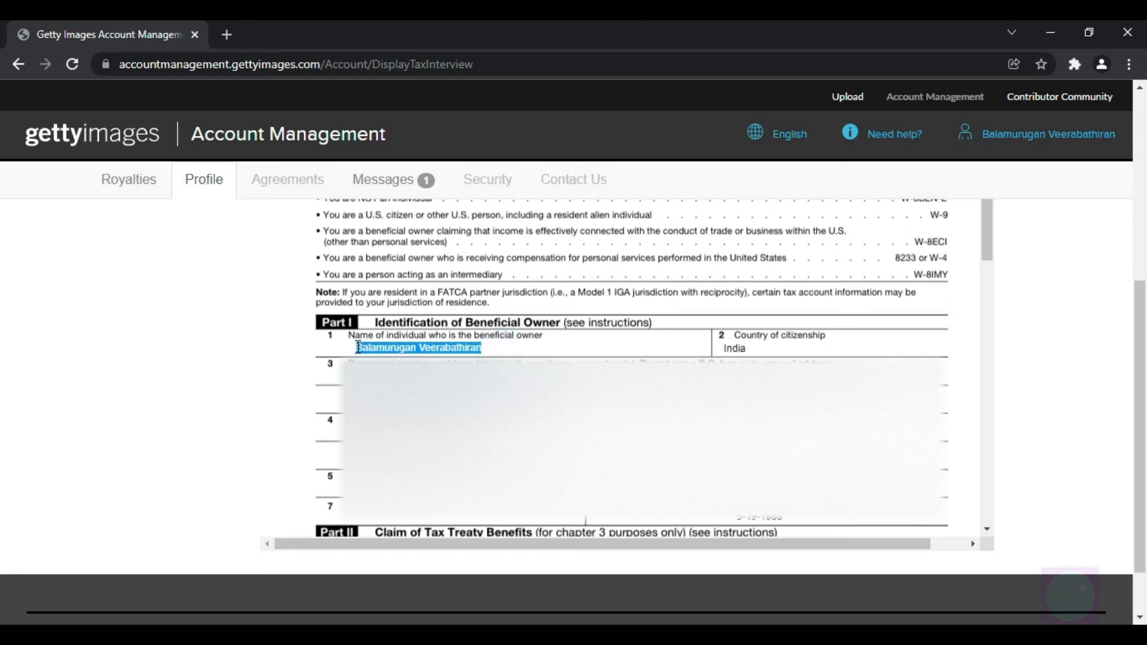
drag(986, 240, 983, 526)
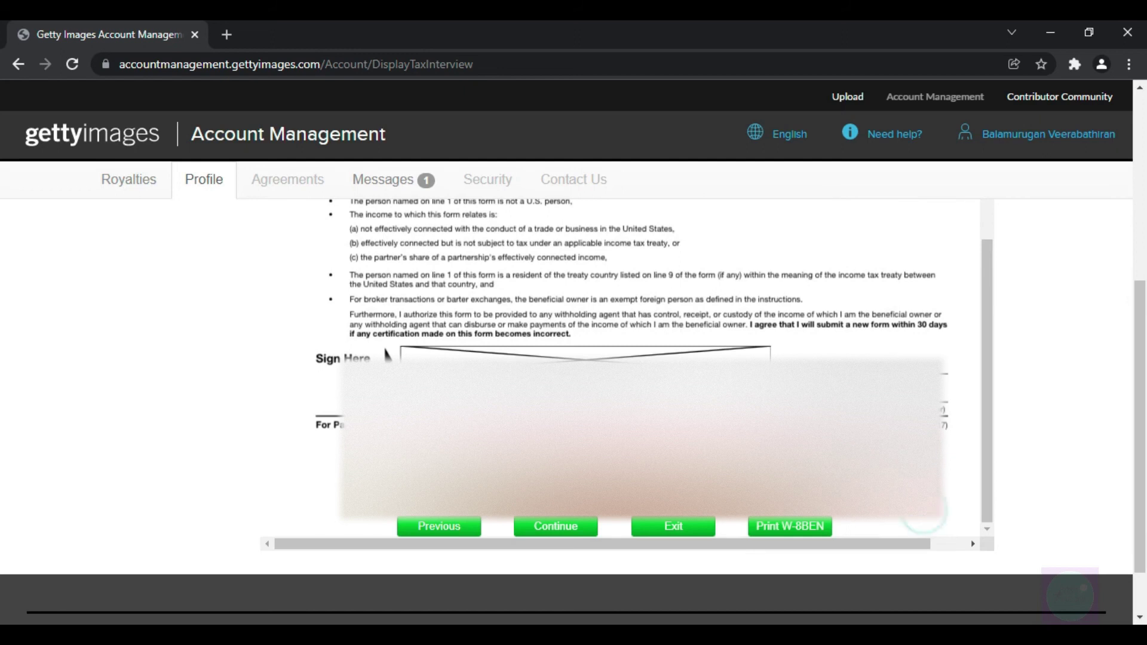
click(571, 530)
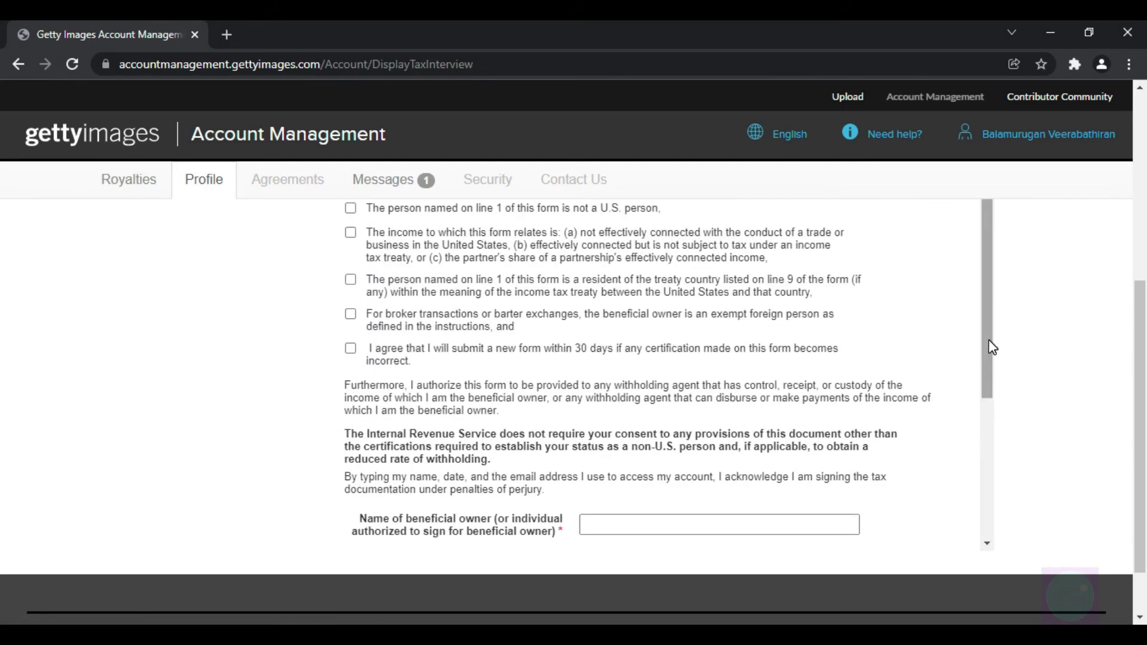
Look over the W-8BEN Certification heading and the statements that have to be certified under penalties of perjury
scroll(5, 400, up, 3)
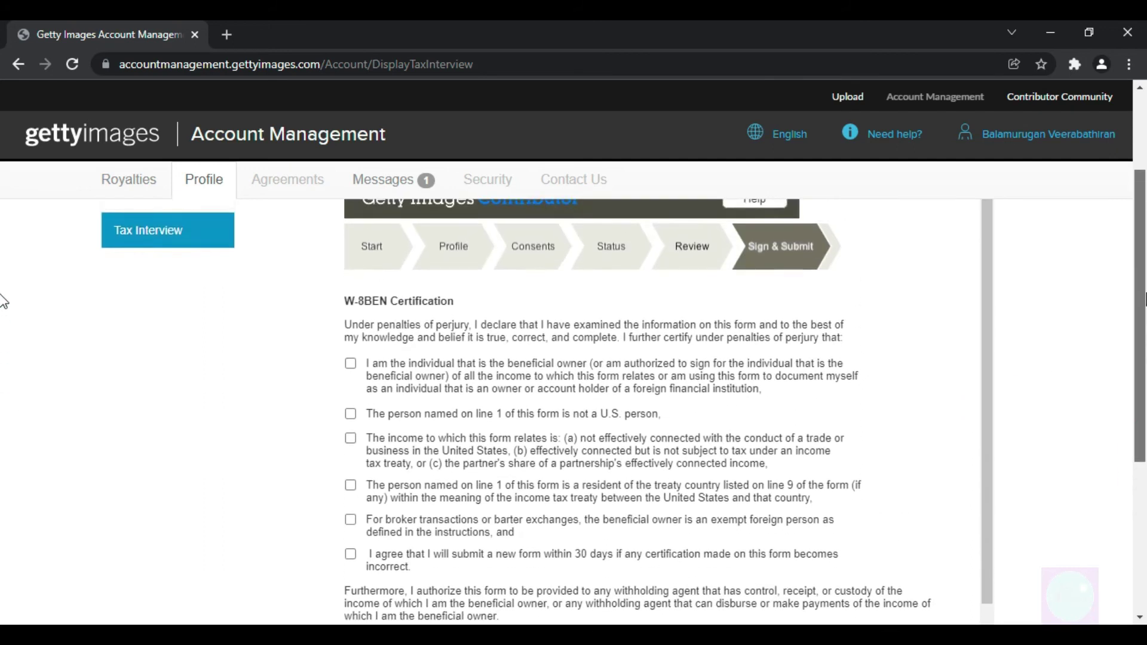
scroll(3, 316, down, 1)
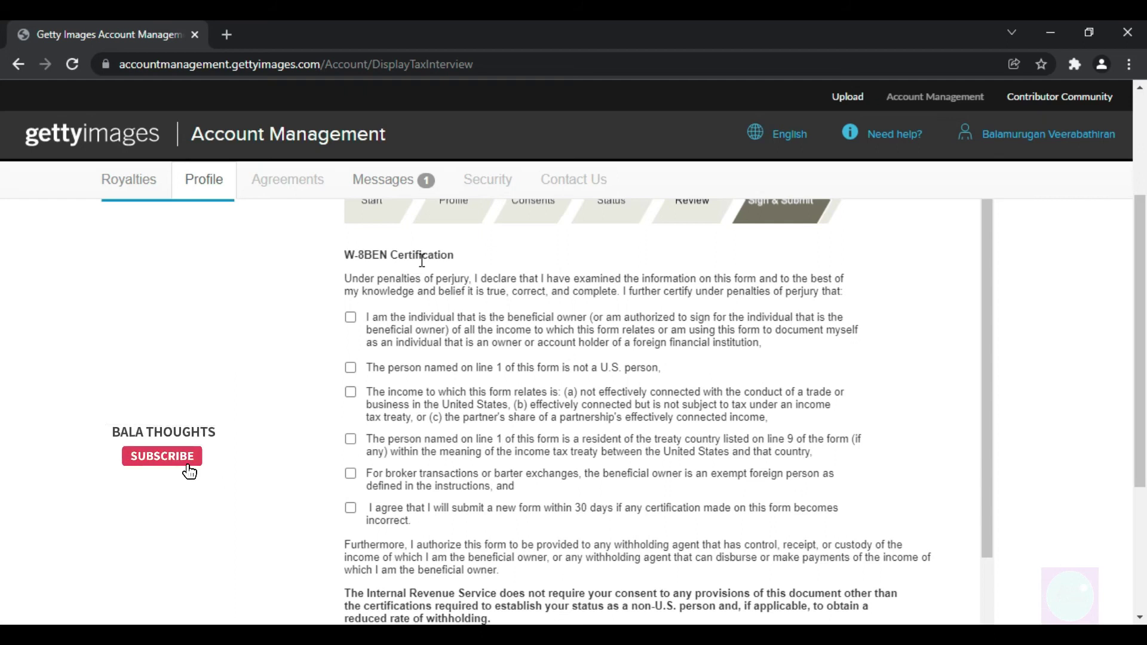
triple_click(376, 256)
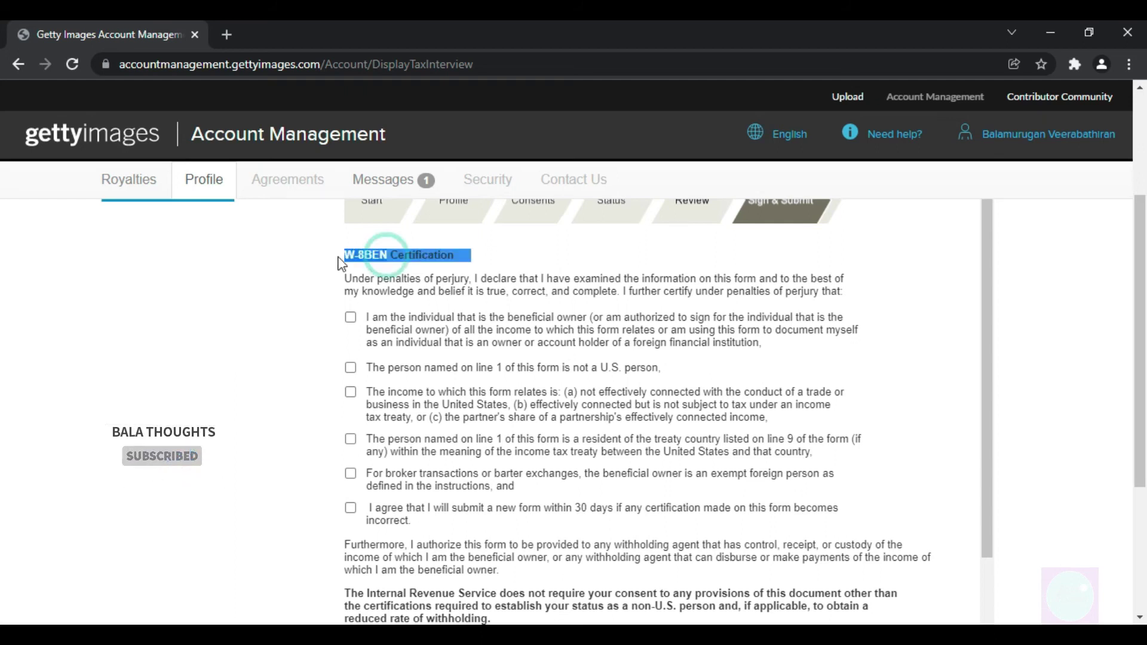
click(393, 255)
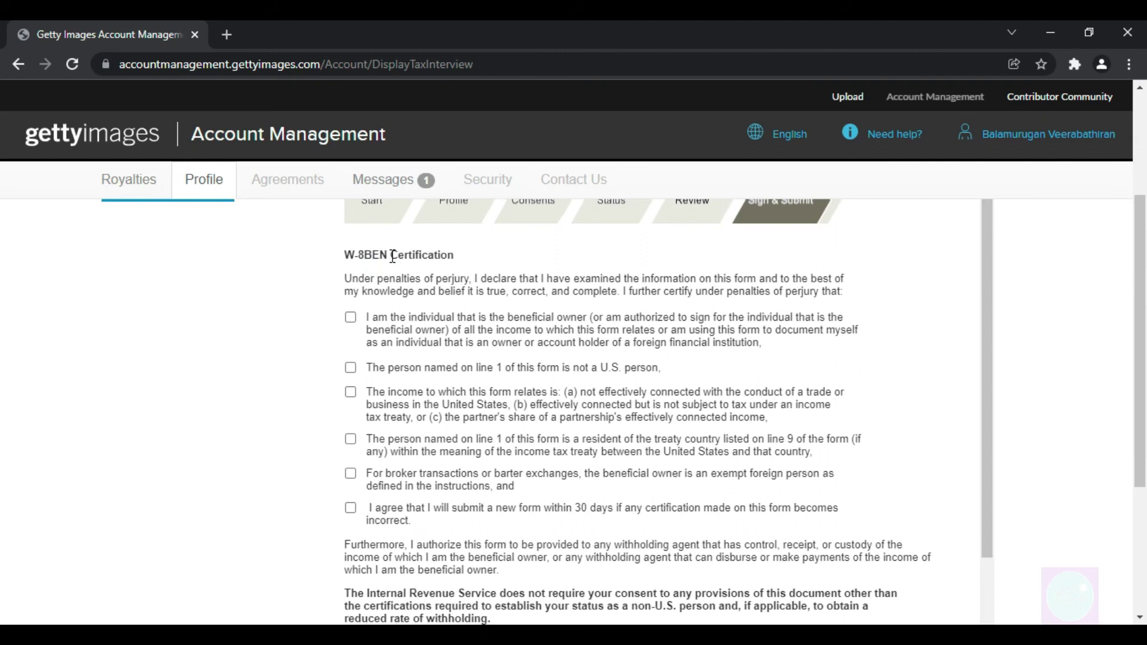